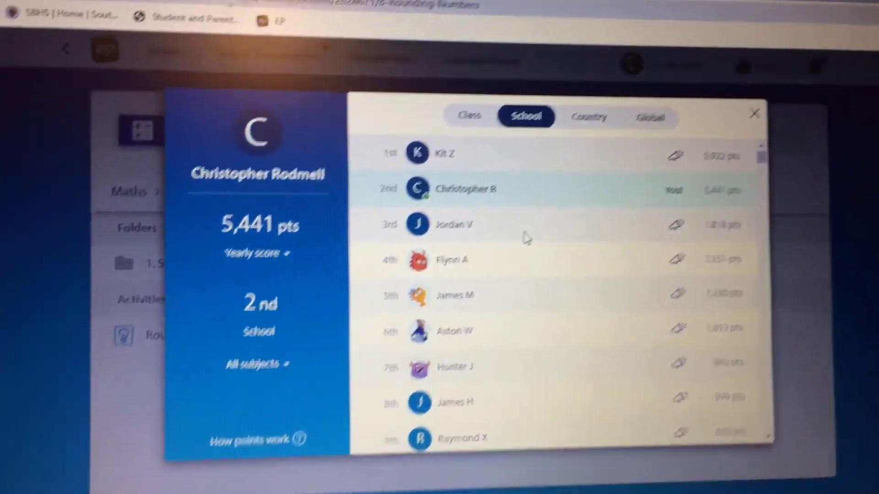
scroll(511, 262, "down", 3)
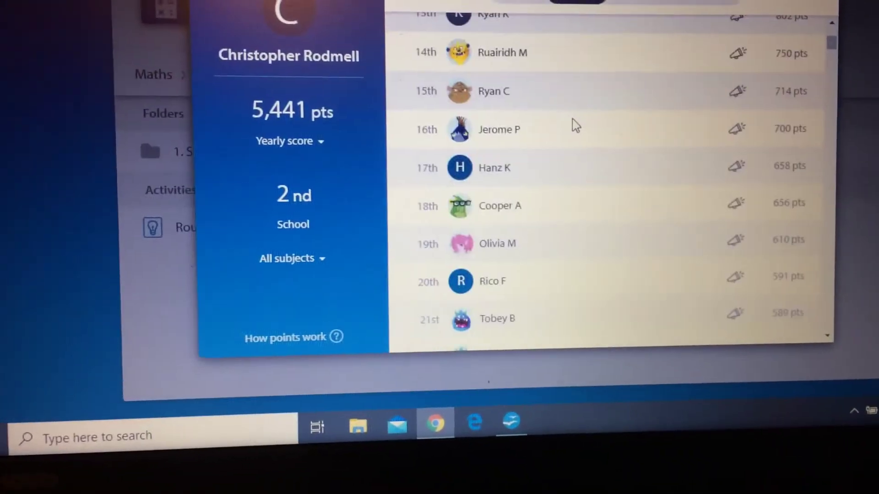
scroll(576, 125, "up", 5)
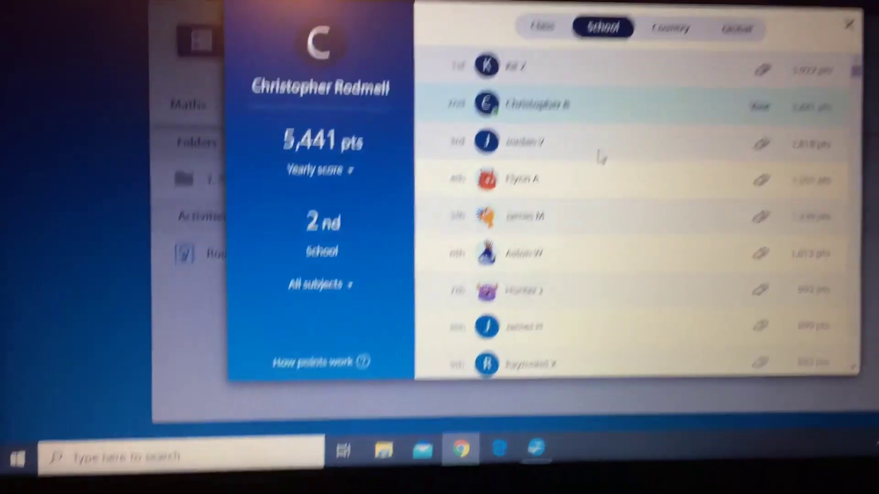